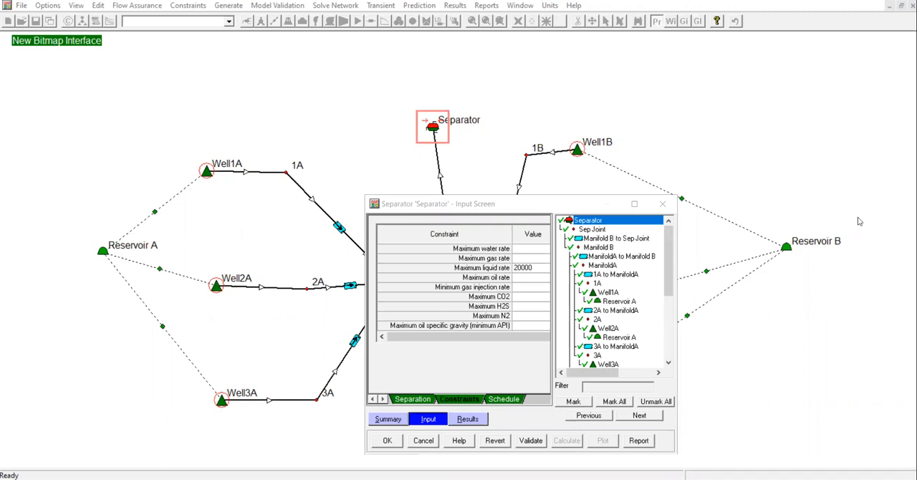
Accept the separator's constraints and run the network solver at 200 psig separator pressure with the mode Optimise with all constraints
{"action": "left_click", "coordinate": [392, 443]}
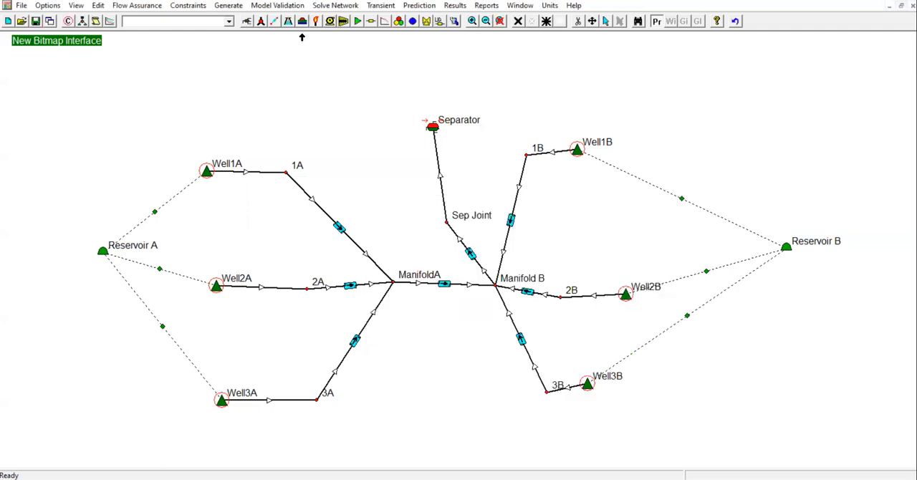
{"action": "left_click", "coordinate": [334, 7]}
{"action": "left_click", "coordinate": [341, 20]}
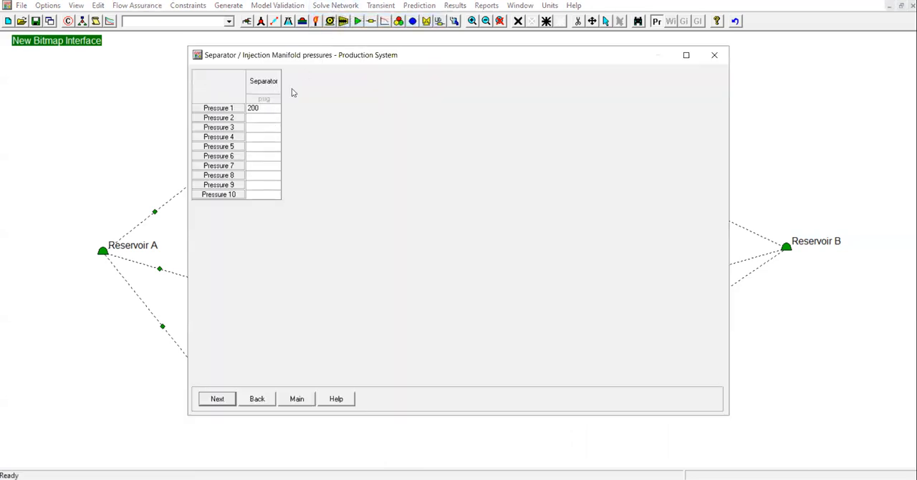
{"action": "left_click", "coordinate": [257, 109]}
{"action": "left_click", "coordinate": [219, 404]}
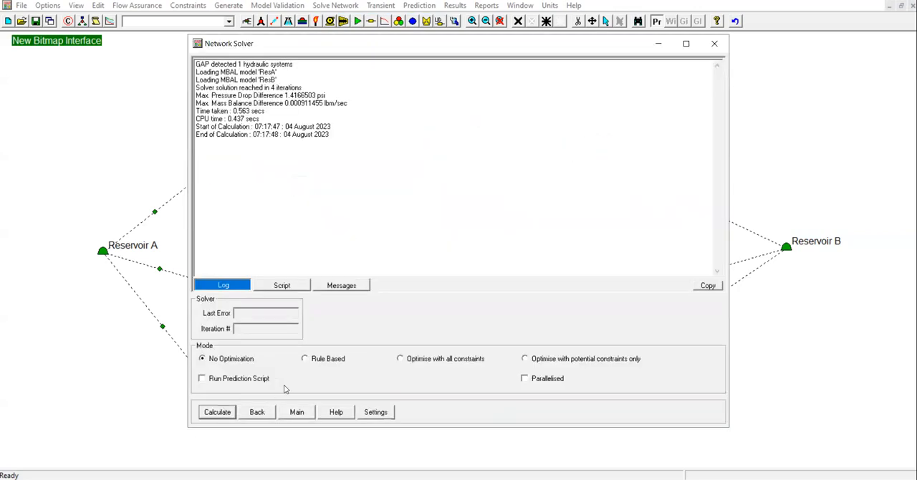
{"action": "left_click", "coordinate": [412, 364]}
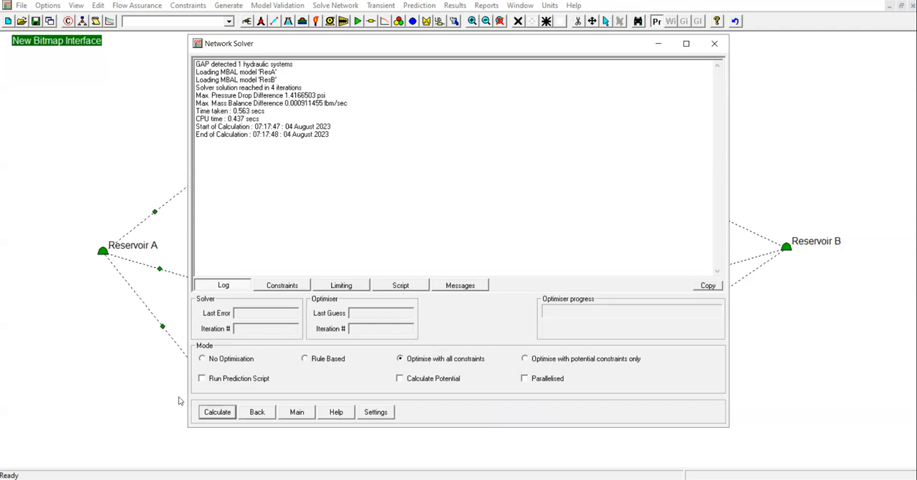
{"action": "left_click", "coordinate": [217, 413]}
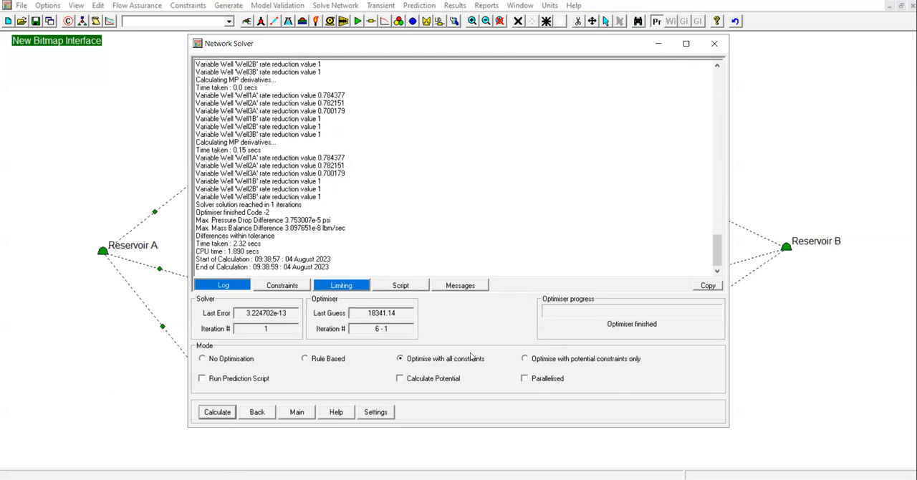
Review the solver's limiting constraints and calculation log, and return to the network view
{"action": "left_click", "coordinate": [364, 286]}
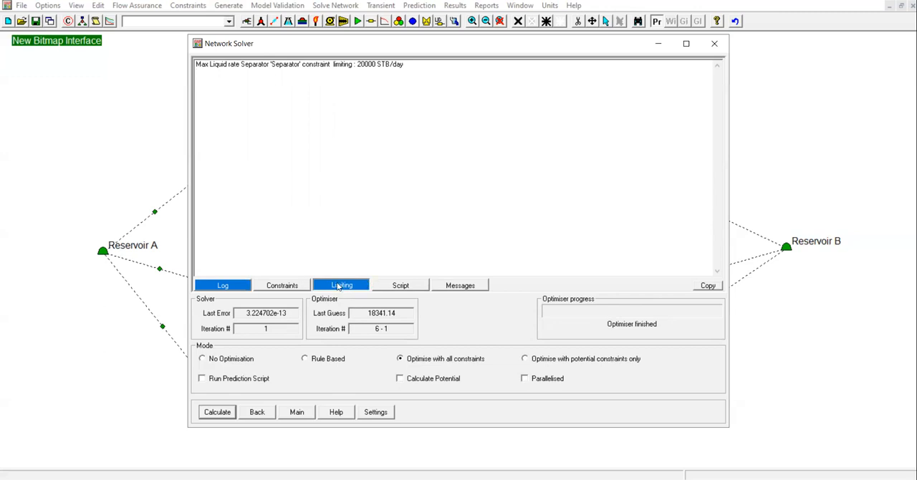
{"action": "left_click", "coordinate": [236, 286]}
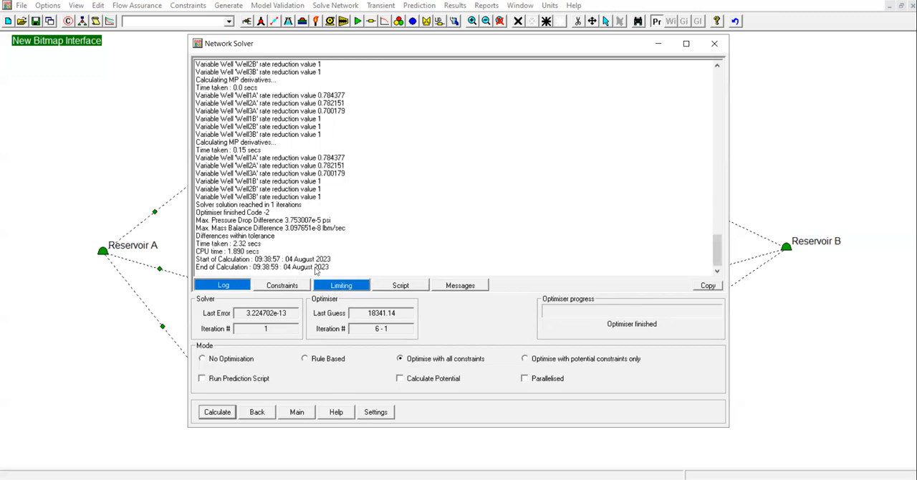
{"action": "left_click", "coordinate": [349, 287]}
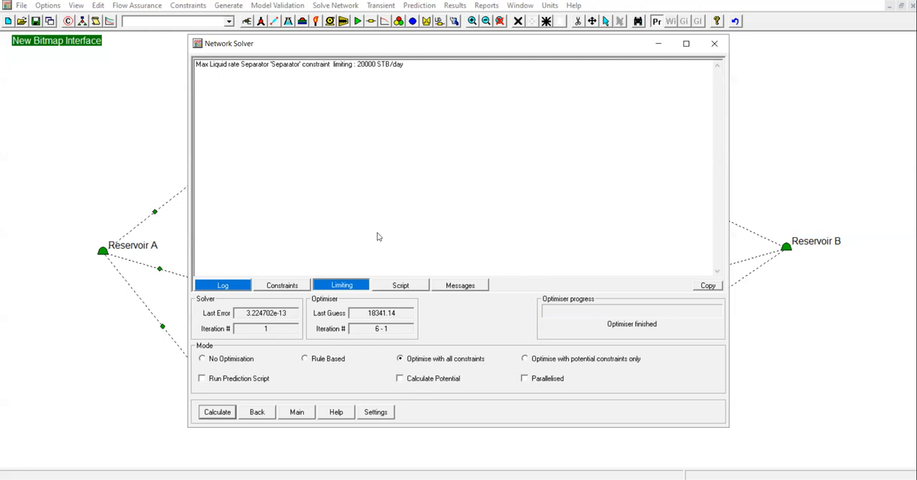
{"action": "left_click", "coordinate": [295, 415]}
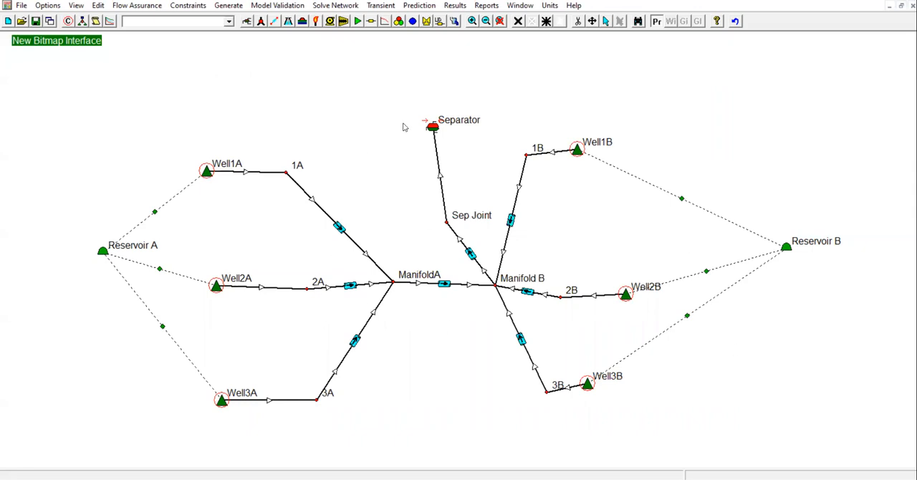
Examine the separator's network solver results and close its data screen
{"action": "mouse_move", "coordinate": [431, 129]}
{"action": "double_click", "coordinate": [433, 127]}
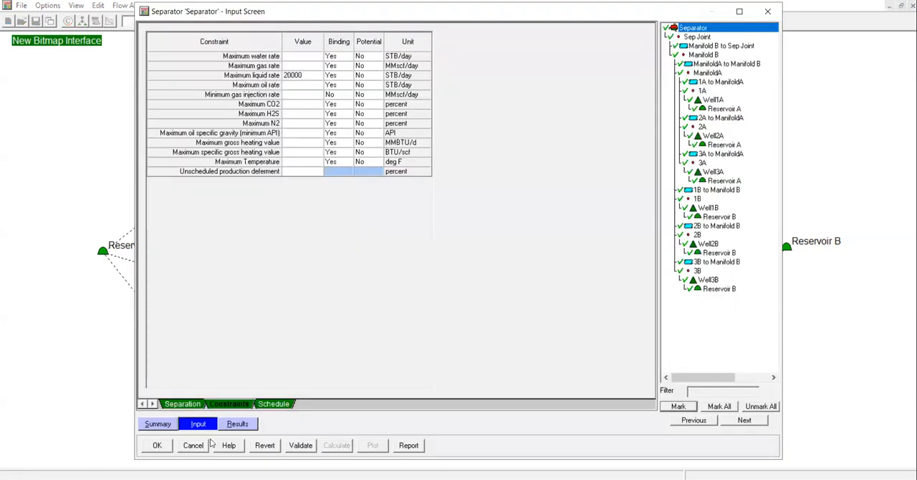
{"action": "left_click", "coordinate": [238, 425]}
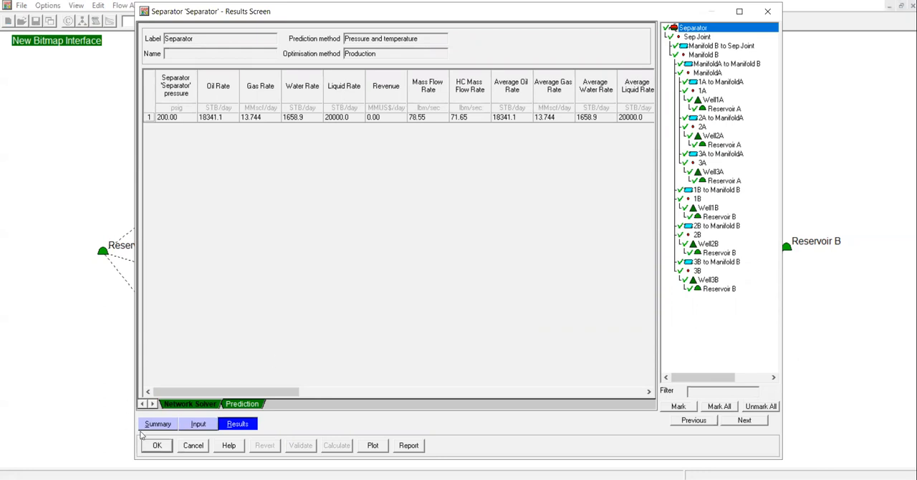
{"action": "left_click", "coordinate": [157, 446]}
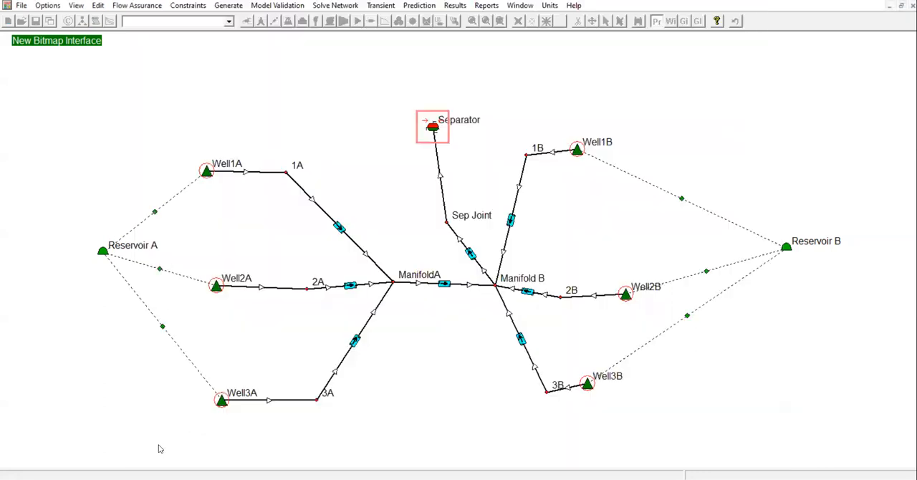
Review the total system solver results and check the solved values at ManifoldA in the network
{"action": "left_click", "coordinate": [453, 6]}
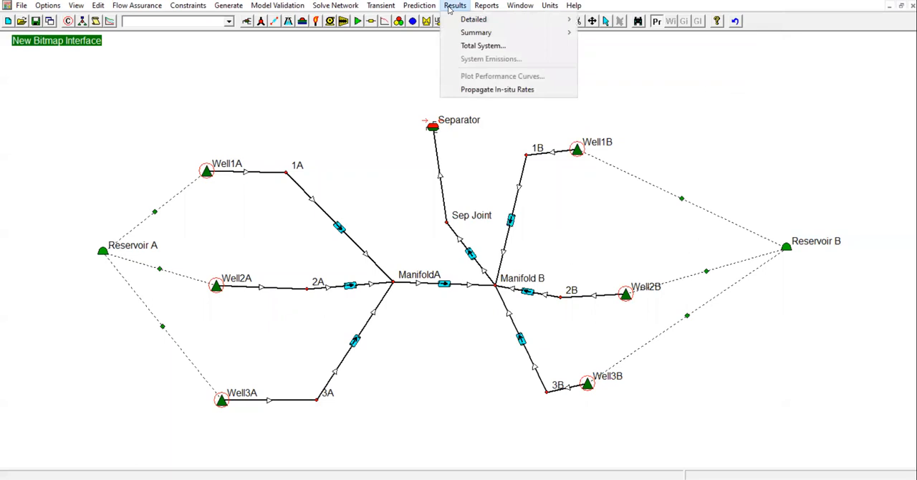
{"action": "left_click", "coordinate": [483, 46]}
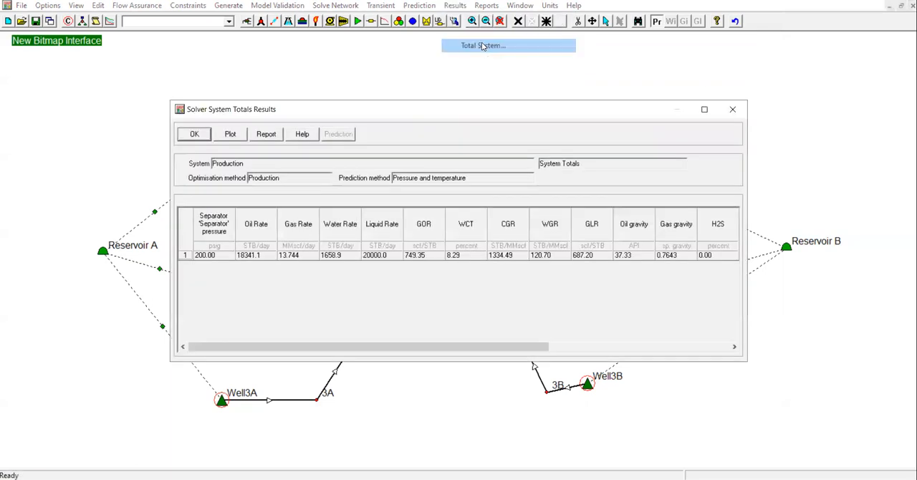
{"action": "left_click", "coordinate": [194, 135]}
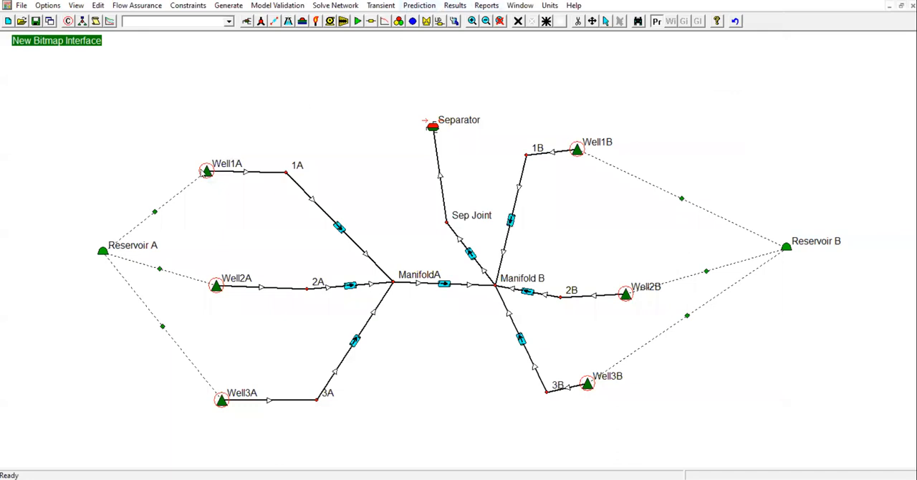
{"action": "mouse_move", "coordinate": [206, 173]}
{"action": "mouse_move", "coordinate": [393, 284]}
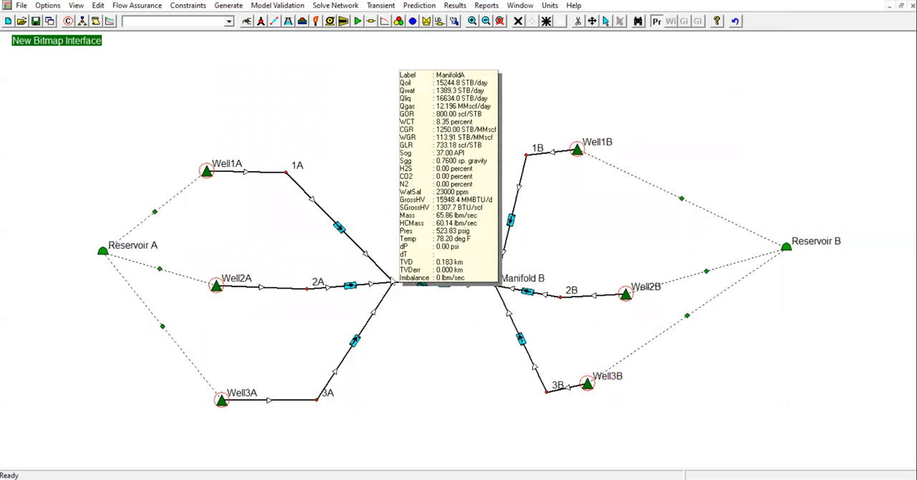
{"action": "mouse_move", "coordinate": [102, 252]}
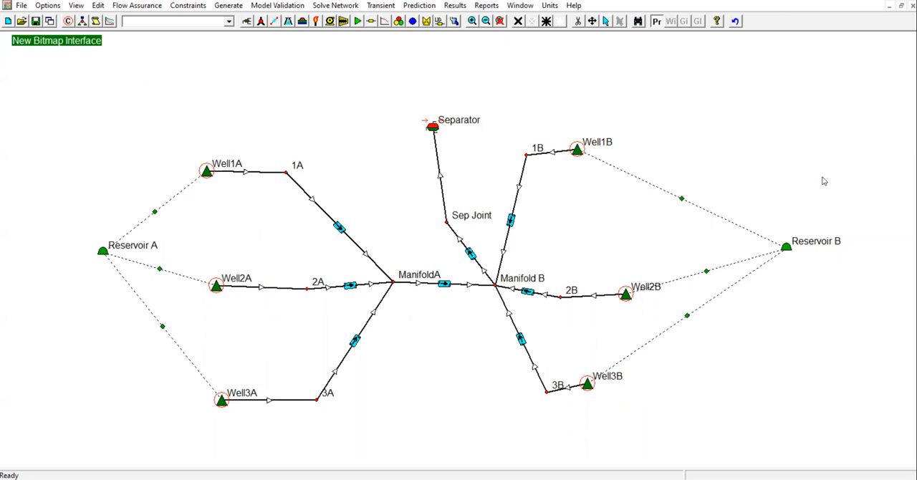
Turn on highlighting of limiting constraints in the network view
{"action": "right_click", "coordinate": [431, 128]}
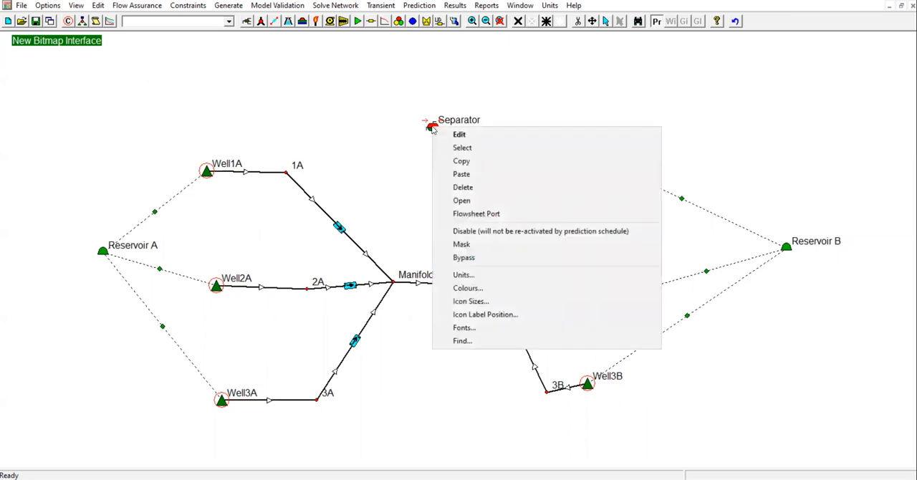
{"action": "left_click", "coordinate": [365, 82]}
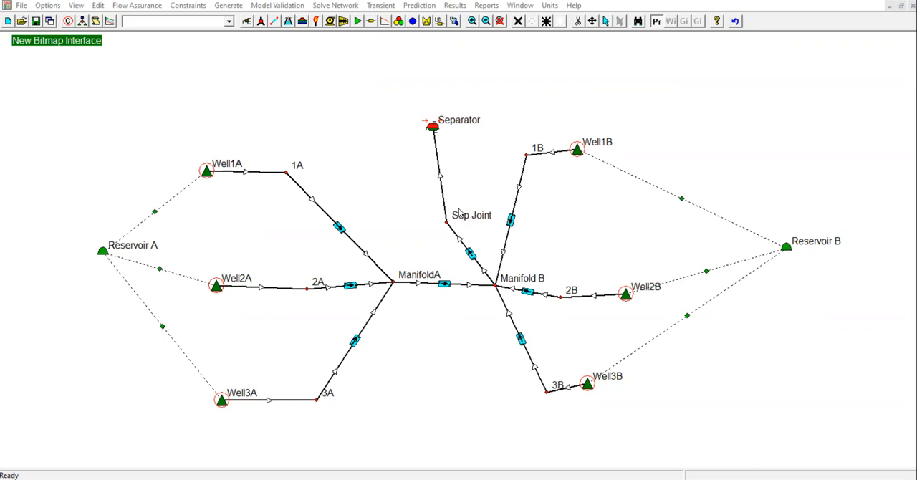
{"action": "left_click", "coordinate": [79, 6]}
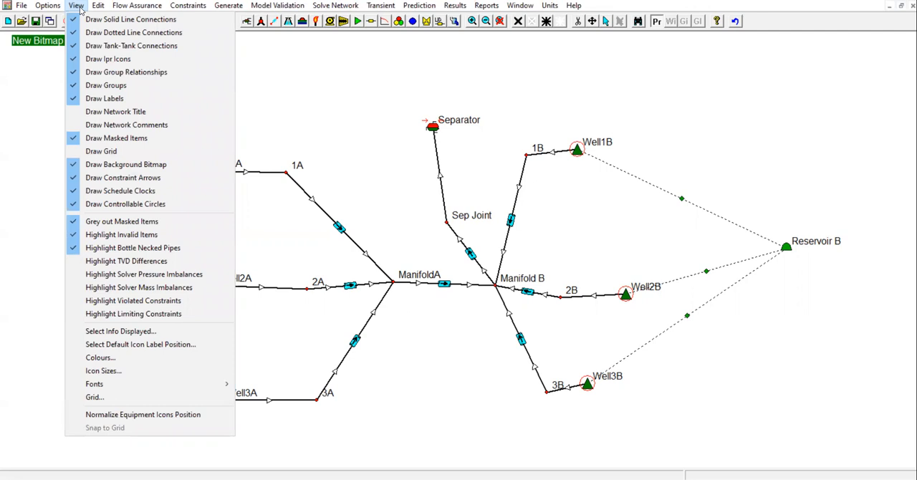
{"action": "left_click", "coordinate": [127, 316]}
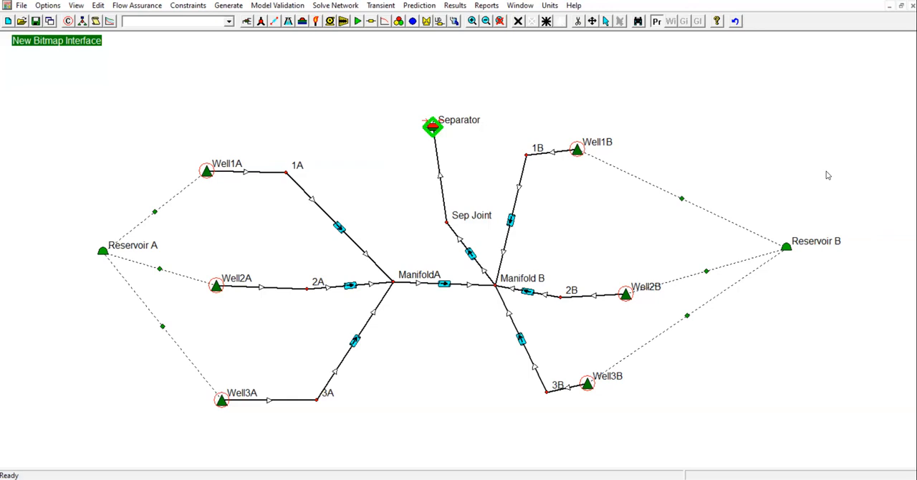
Open Well1A's network solver results and widen the window to examine the choke pressure drop and status
{"action": "double_click", "coordinate": [208, 176]}
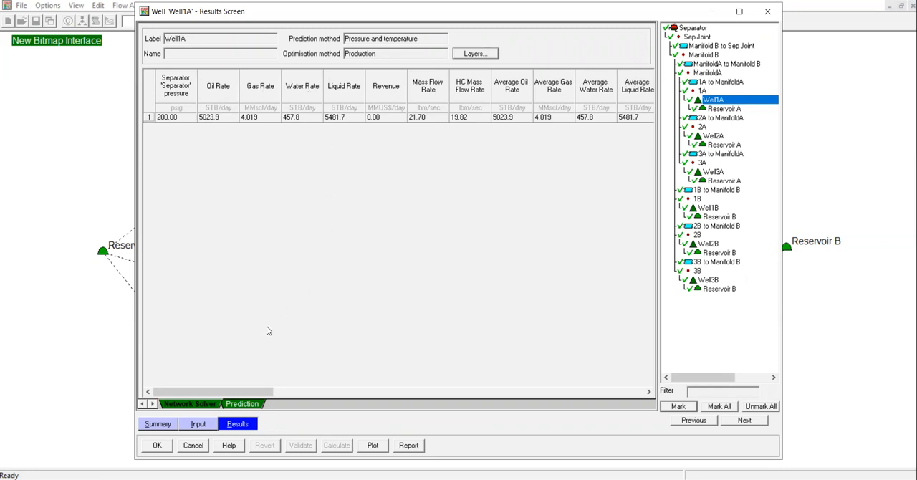
{"action": "left_click_drag", "start_coordinate": [219, 392], "coordinate": [385, 393]}
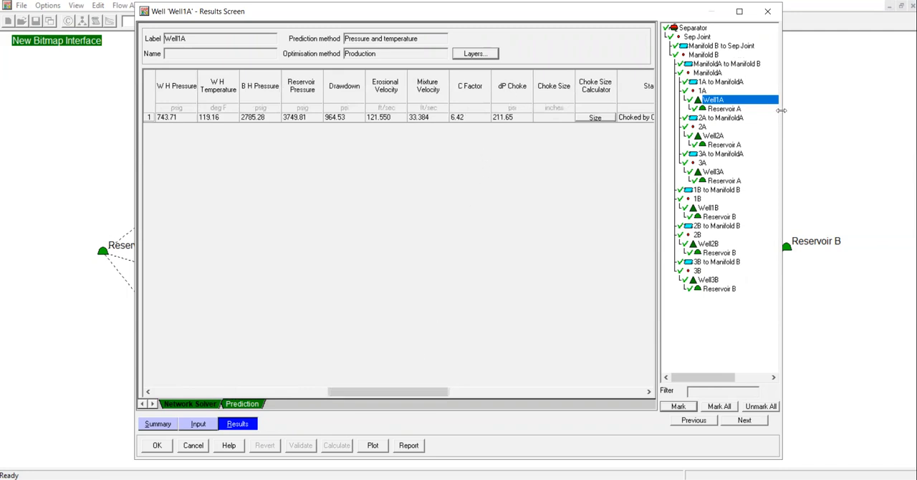
{"action": "left_click_drag", "start_coordinate": [781, 111], "coordinate": [884, 115]}
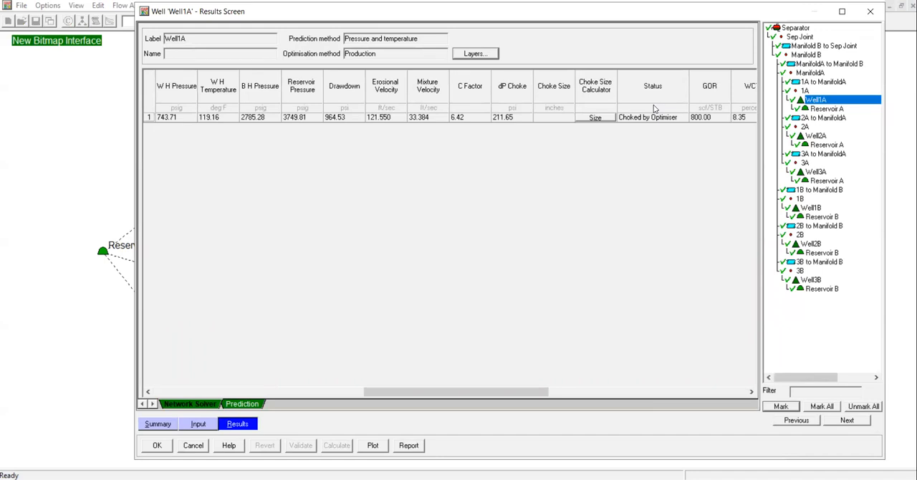
Calculate Well1A's choke size, inspect the choke performance plot, and close the plot and the calculator
{"action": "left_click", "coordinate": [595, 116]}
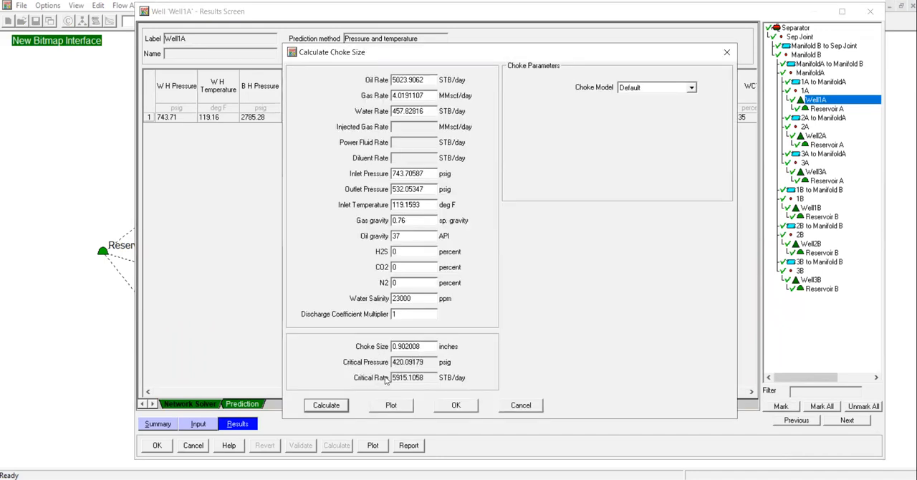
{"action": "left_click", "coordinate": [401, 408]}
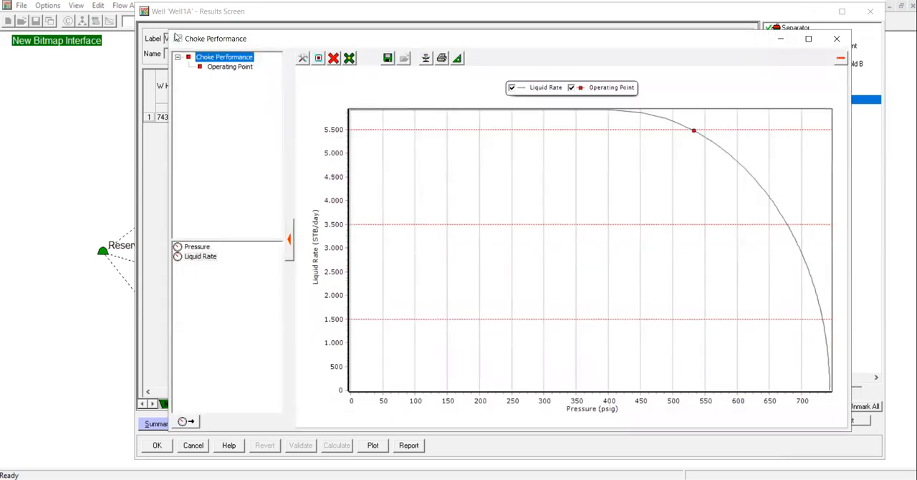
{"action": "left_click_drag", "start_coordinate": [167, 30], "coordinate": [381, 175]}
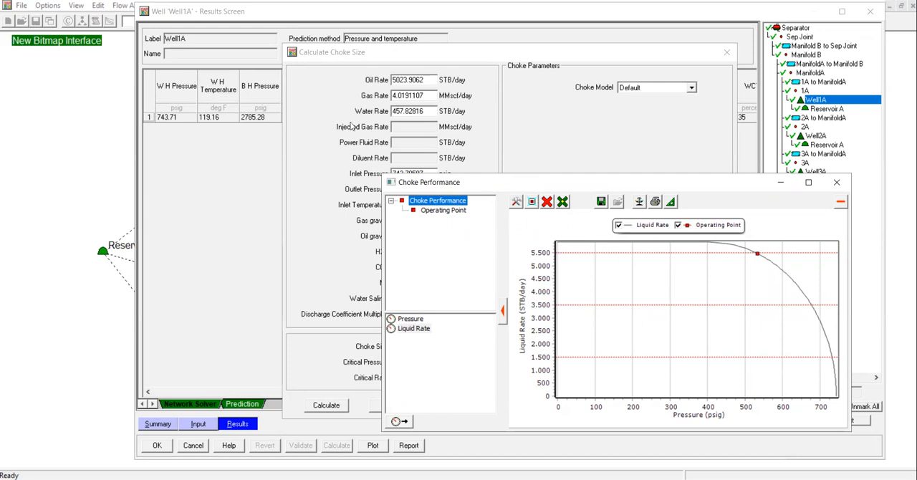
{"action": "left_click", "coordinate": [837, 182]}
{"action": "left_click", "coordinate": [727, 52]}
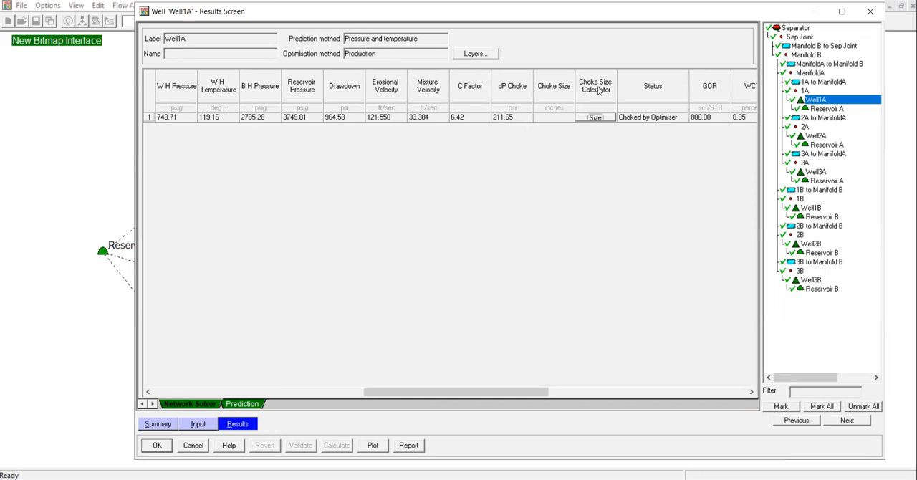
Check Well1A's production rates again and close its results screen, discarding any changes
{"action": "left_click_drag", "start_coordinate": [512, 391], "coordinate": [246, 389]}
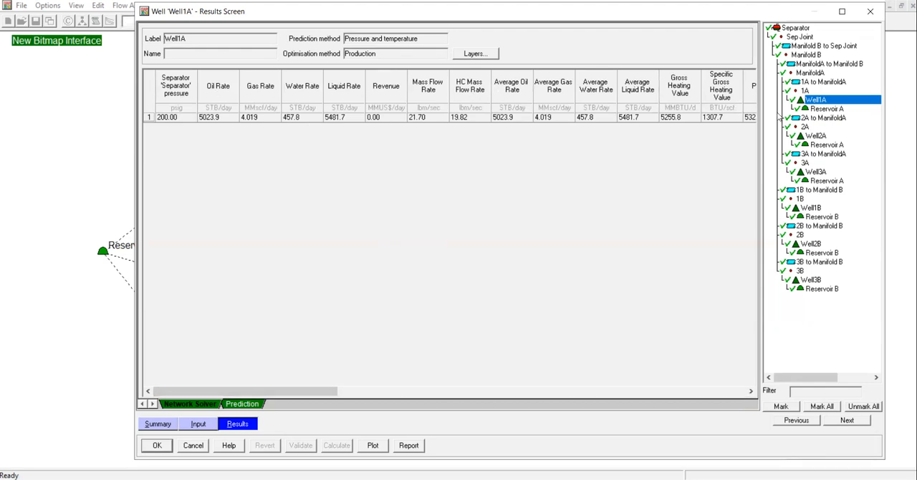
{"action": "left_click", "coordinate": [870, 12]}
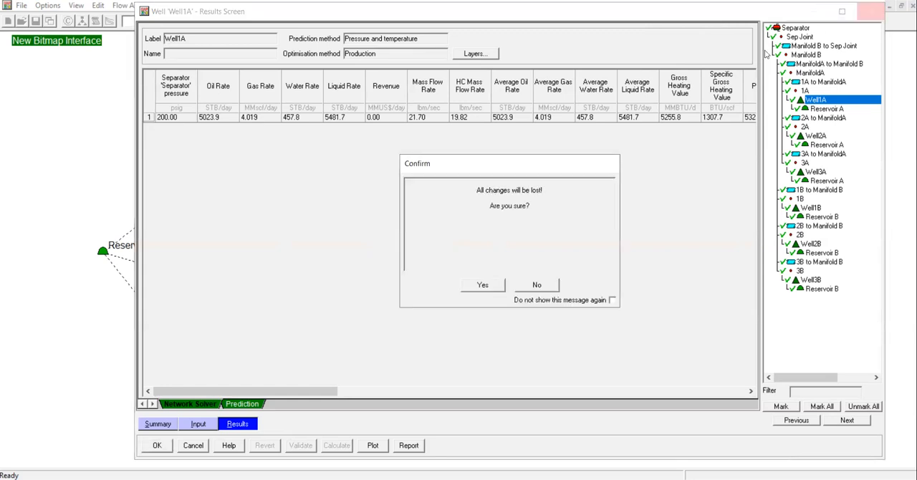
{"action": "left_click", "coordinate": [475, 286]}
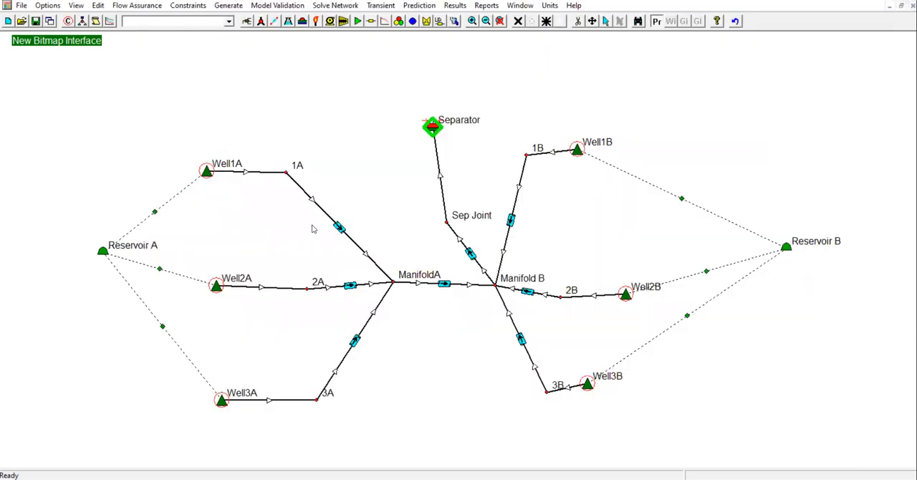
Reopen the network solver with the 200 psig separator pressure, review the optimiser log's well rate reduction values, and return to the network view
{"action": "left_click", "coordinate": [343, 7]}
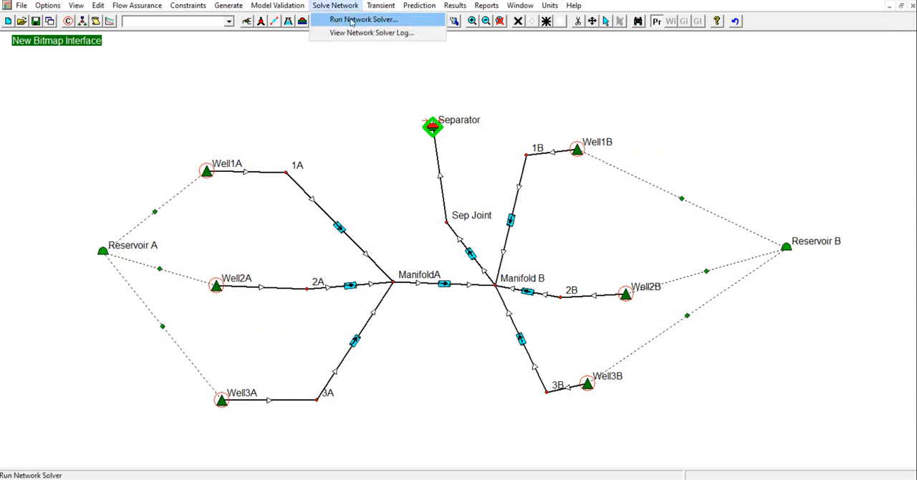
{"action": "left_click", "coordinate": [351, 22]}
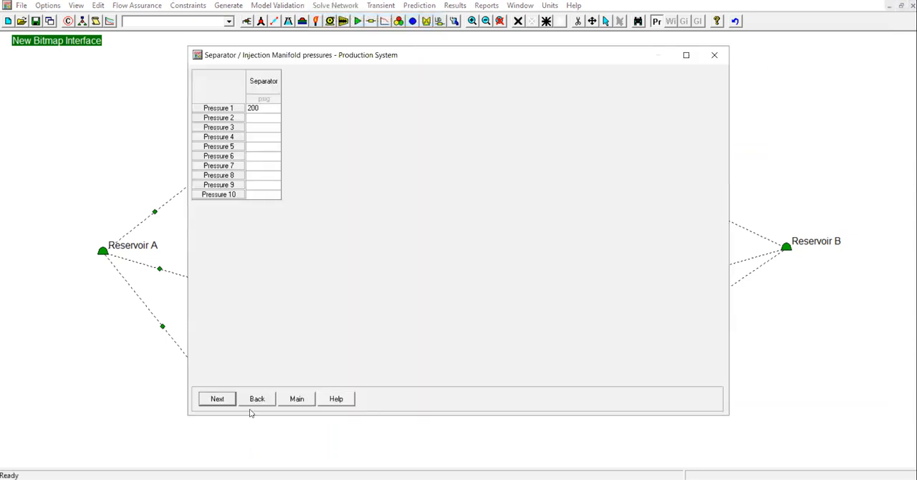
{"action": "left_click", "coordinate": [218, 399]}
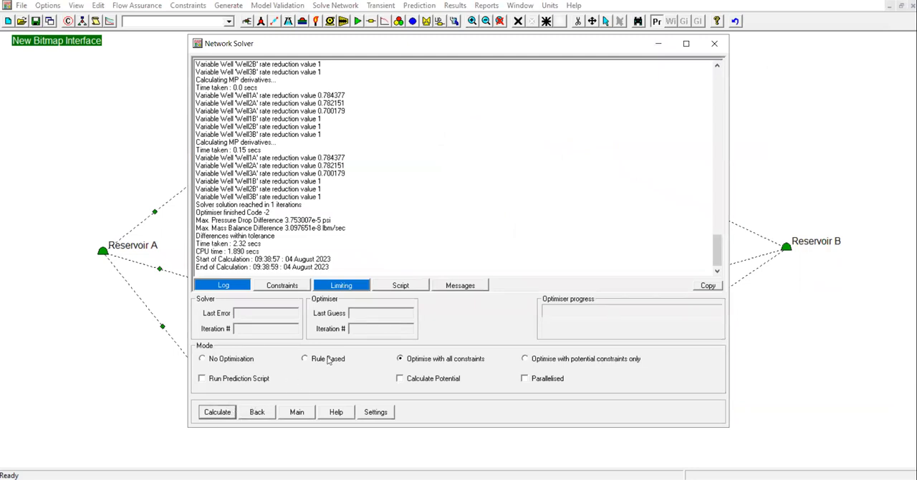
{"action": "left_click", "coordinate": [714, 45]}
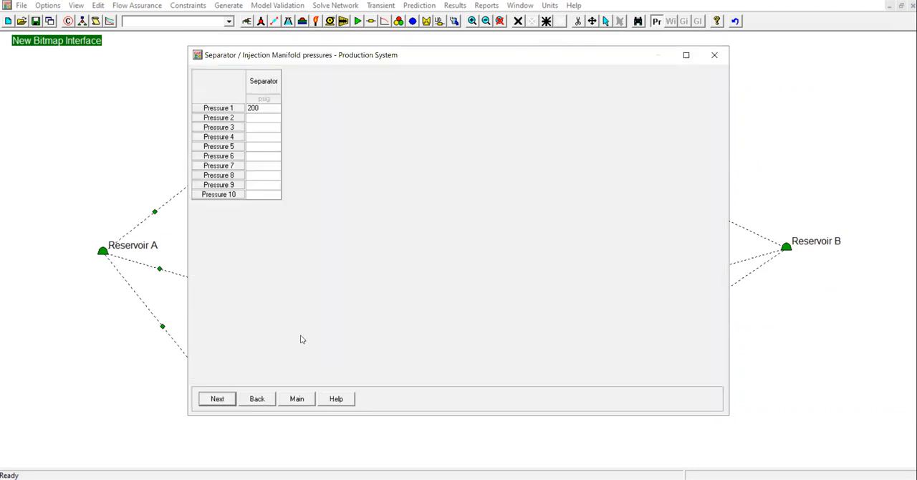
{"action": "left_click", "coordinate": [302, 400]}
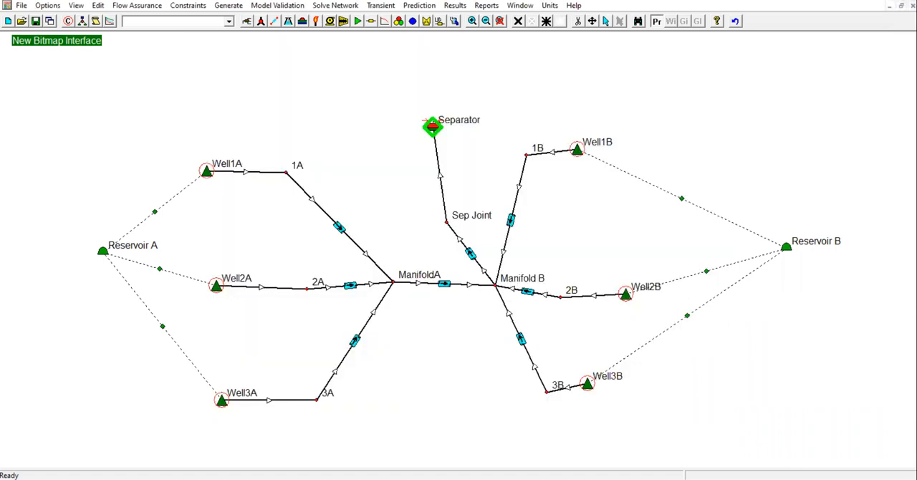
Open the solver summary results for all items and report dP Choke for each well
{"action": "left_click", "coordinate": [456, 5]}
{"action": "left_click", "coordinate": [458, 9]}
{"action": "left_click", "coordinate": [458, 10]}
{"action": "mouse_move", "coordinate": [474, 34]}
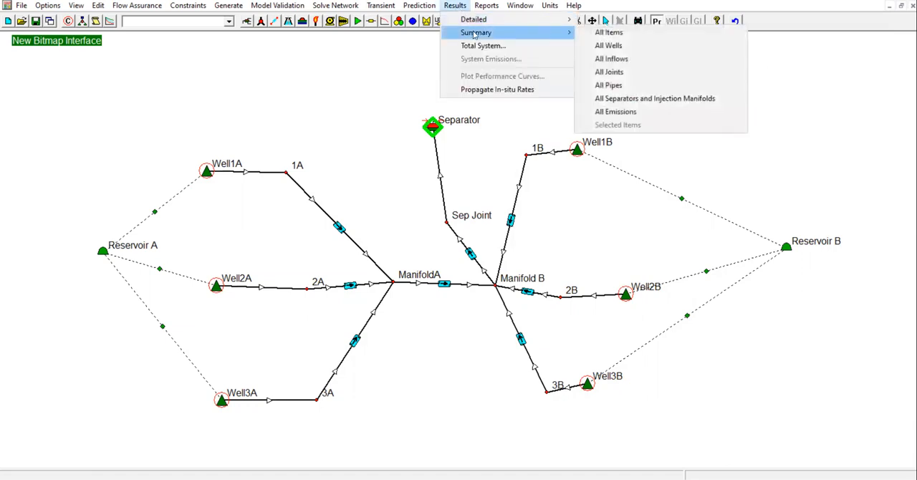
{"action": "left_click", "coordinate": [609, 32]}
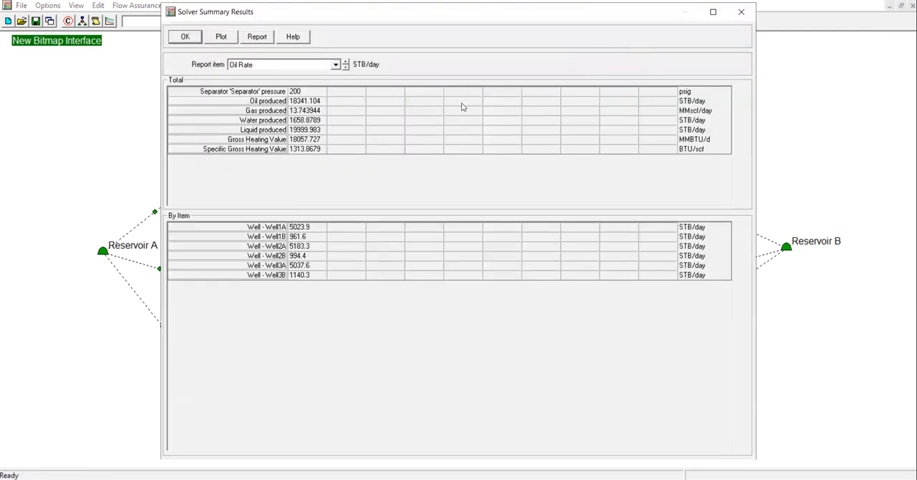
{"action": "left_click", "coordinate": [307, 70]}
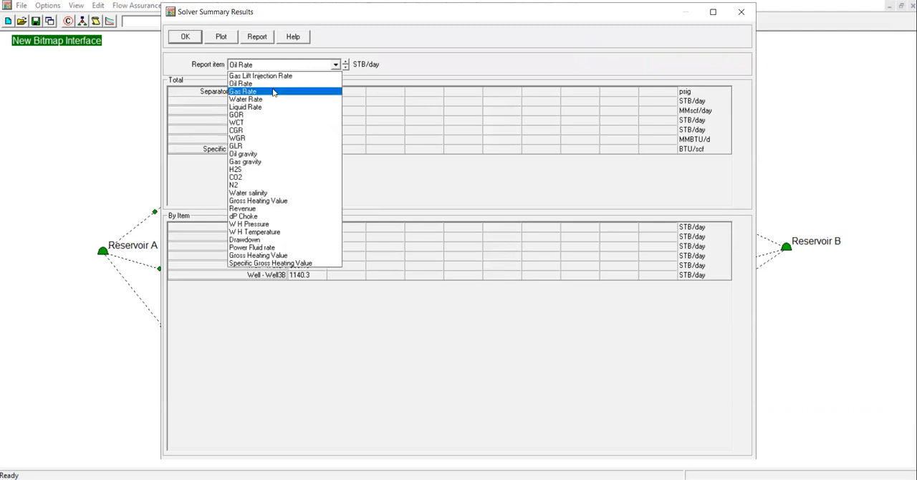
{"action": "left_click", "coordinate": [399, 138]}
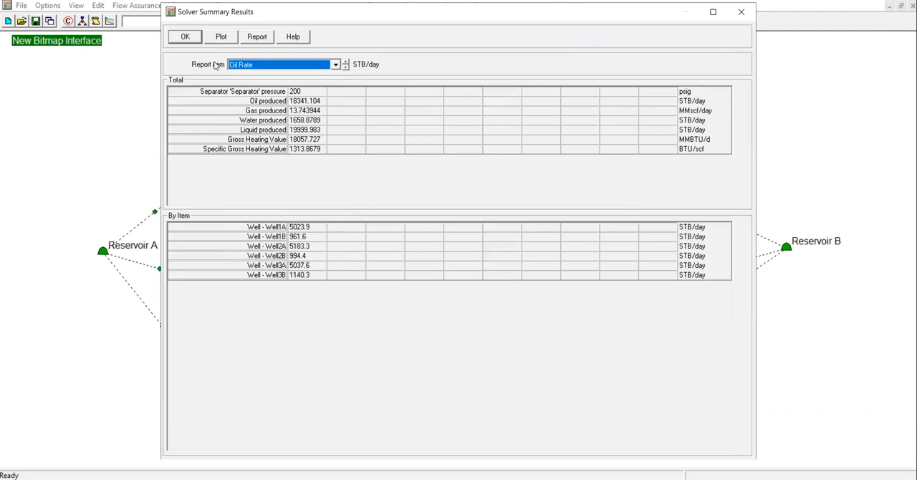
{"action": "left_click", "coordinate": [239, 68]}
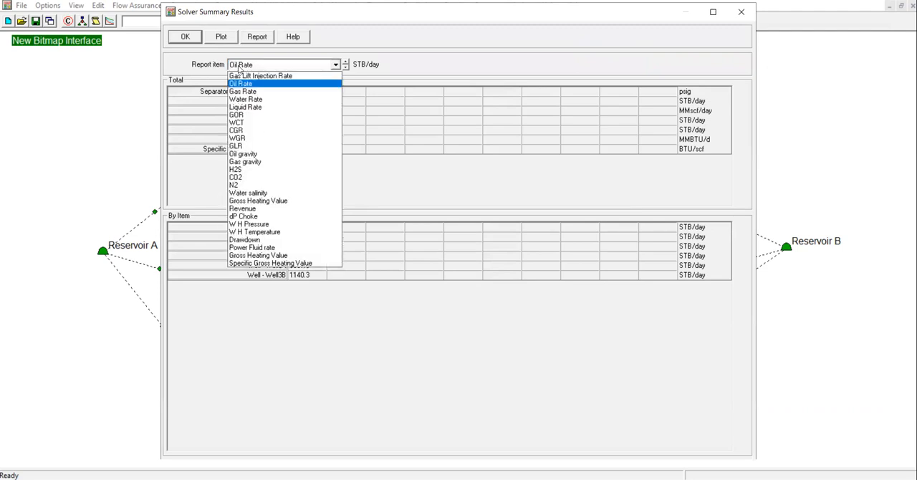
{"action": "left_click", "coordinate": [251, 216]}
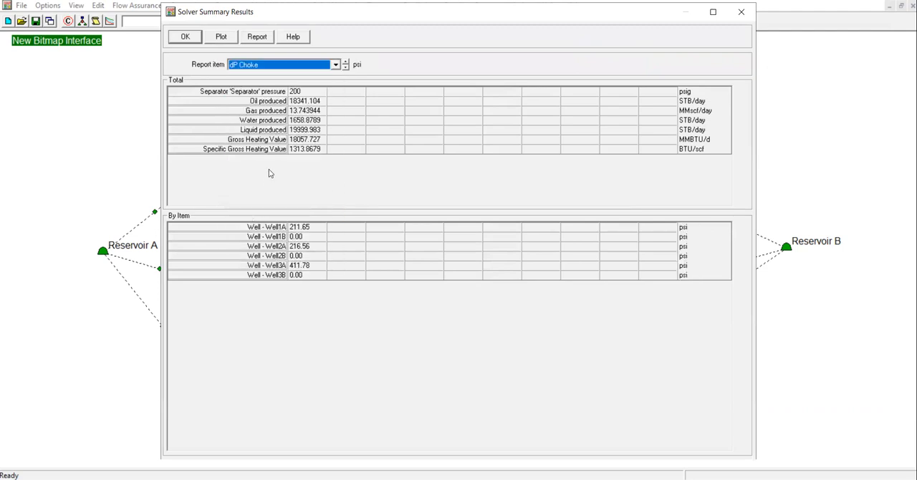
Compare the choke pressure drops of Well1A, Well1B, Well2A and Well3A, and close the summary results
{"action": "left_click", "coordinate": [273, 228]}
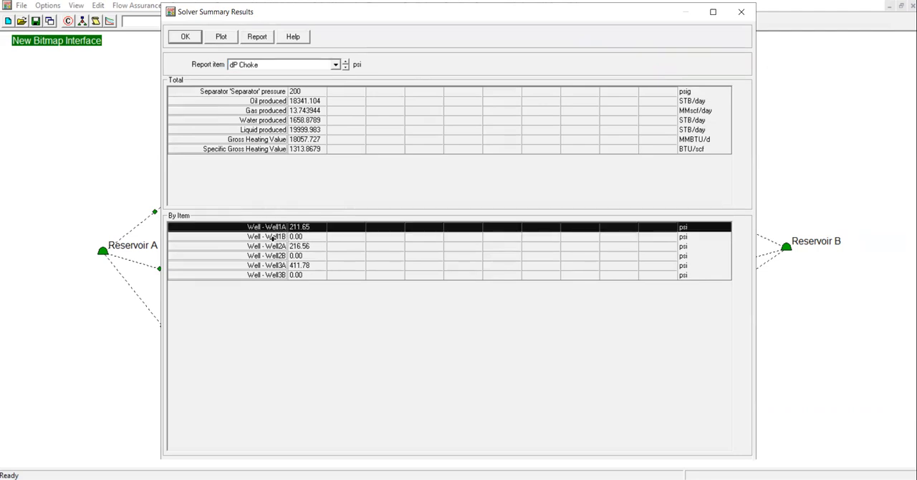
{"action": "left_click", "coordinate": [274, 239]}
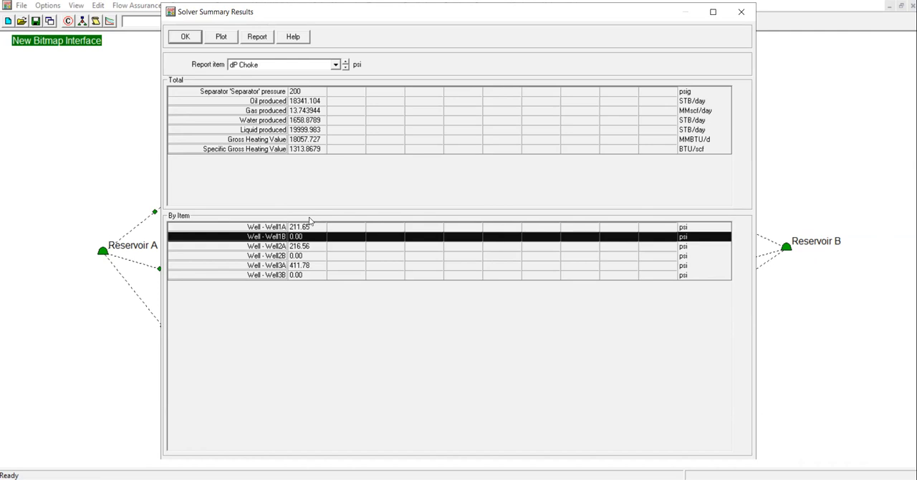
{"action": "left_click", "coordinate": [308, 226]}
{"action": "left_click", "coordinate": [312, 247]}
{"action": "left_click", "coordinate": [312, 268]}
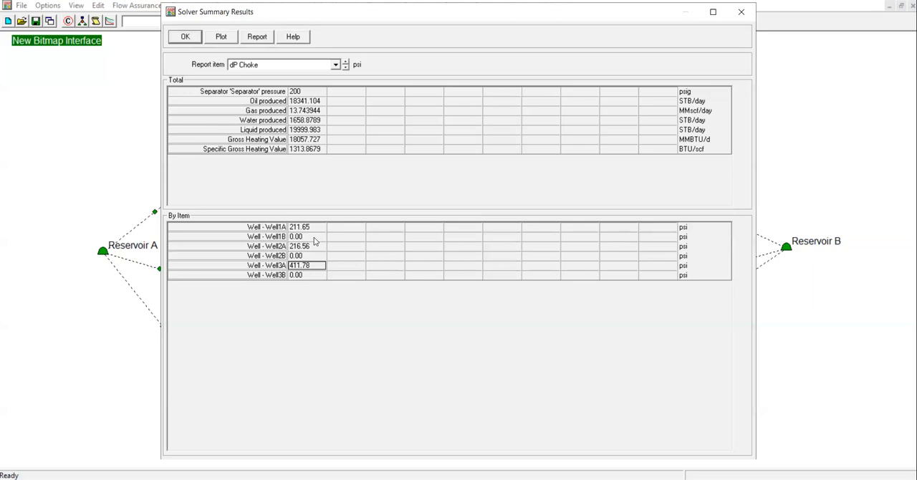
{"action": "left_click", "coordinate": [185, 38]}
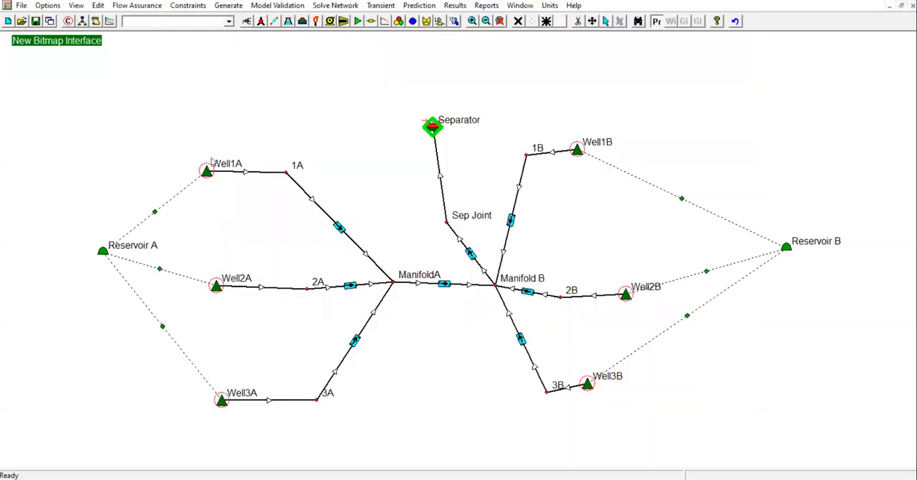
Examine the water cut (WCT) in Well1A's IPR layer input data and close the well's screen
{"action": "double_click", "coordinate": [206, 172]}
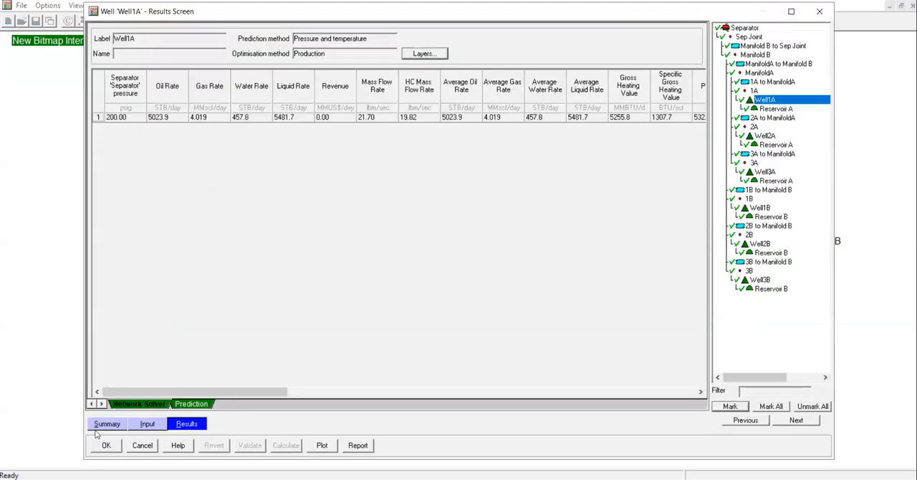
{"action": "left_click", "coordinate": [100, 424]}
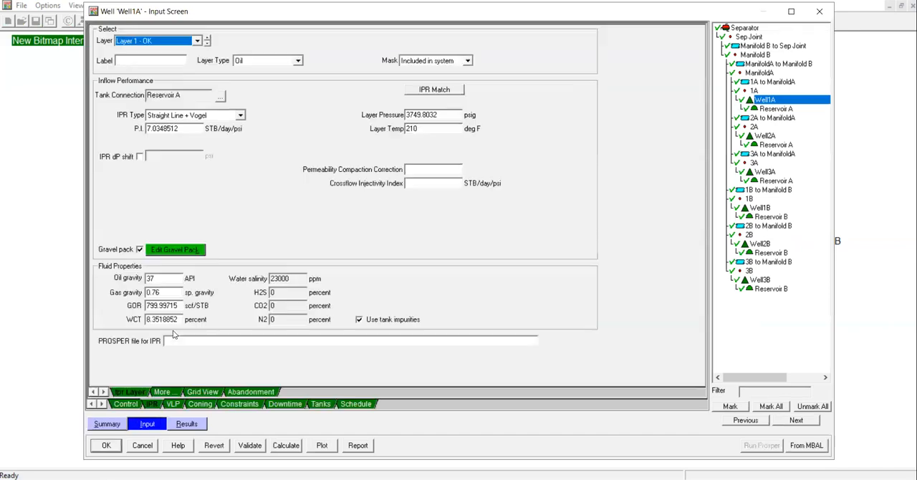
{"action": "left_click", "coordinate": [176, 331]}
{"action": "double_click", "coordinate": [179, 320]}
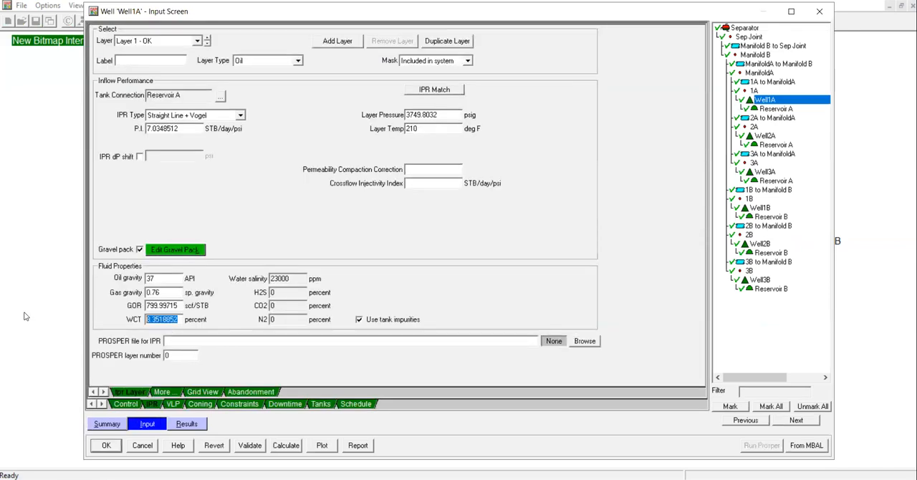
{"action": "left_click", "coordinate": [819, 11]}
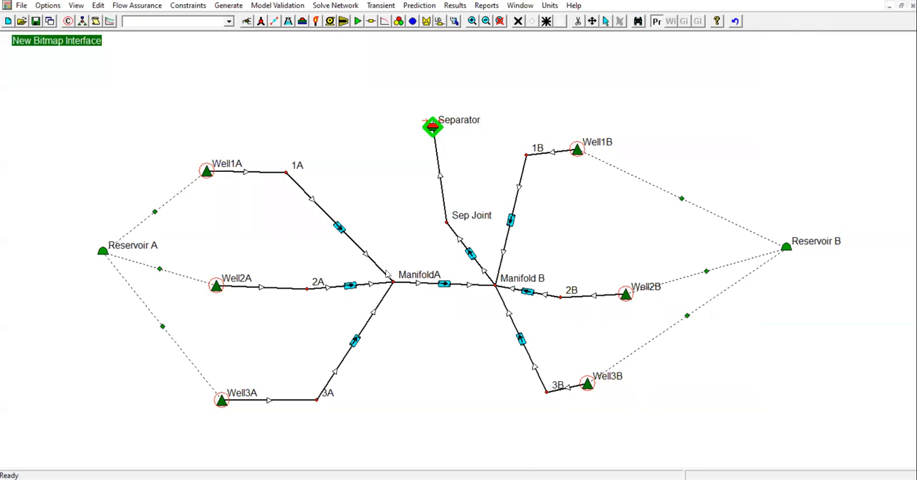
Check the water cut (WCT) in Well2A's IPR input data, close it, and examine the same property for Well1B
{"action": "double_click", "coordinate": [216, 286]}
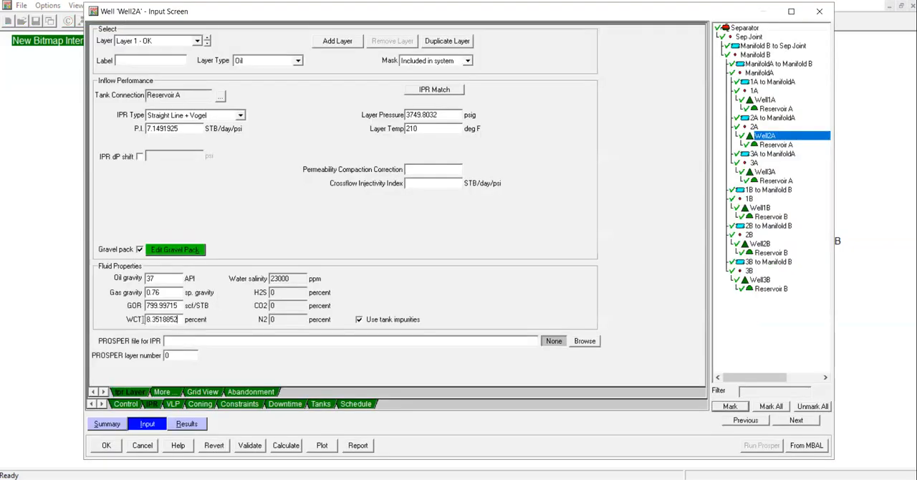
{"action": "left_click", "coordinate": [819, 12]}
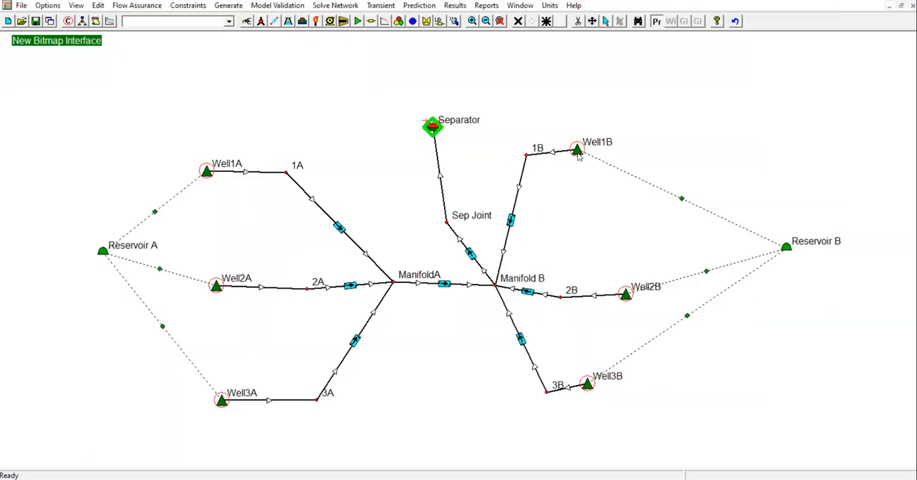
{"action": "double_click", "coordinate": [582, 152]}
{"action": "left_click_drag", "start_coordinate": [179, 319], "coordinate": [92, 320]}
{"action": "left_click", "coordinate": [154, 320]}
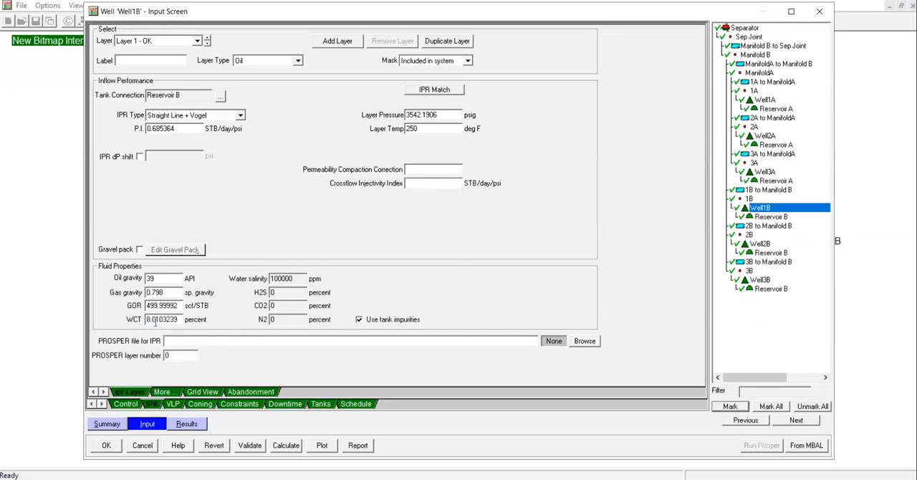